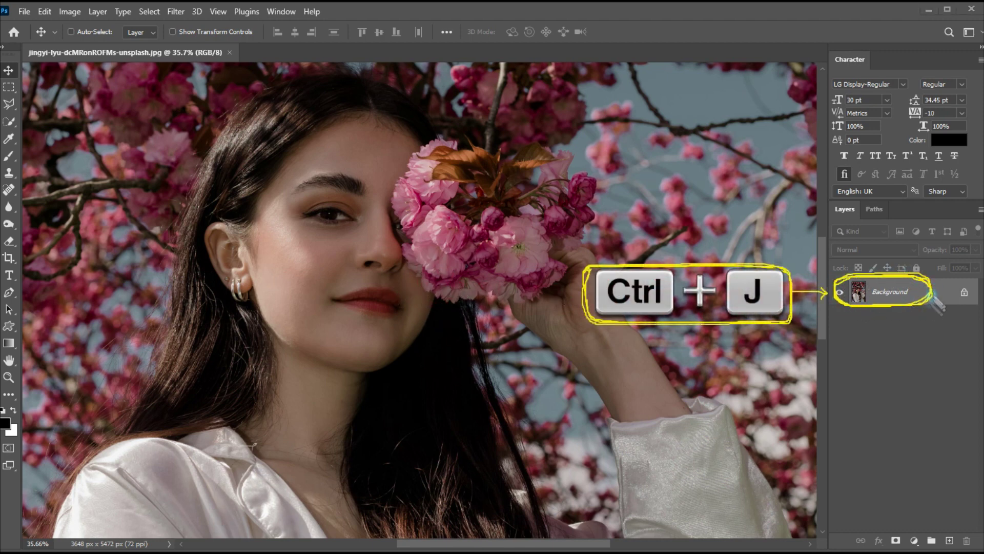
Step: Duplicate the Background layer of the blossom portrait and open the Shadows/Highlights adjustment for the copy
left_click(878, 289)
key("ctrl+j")
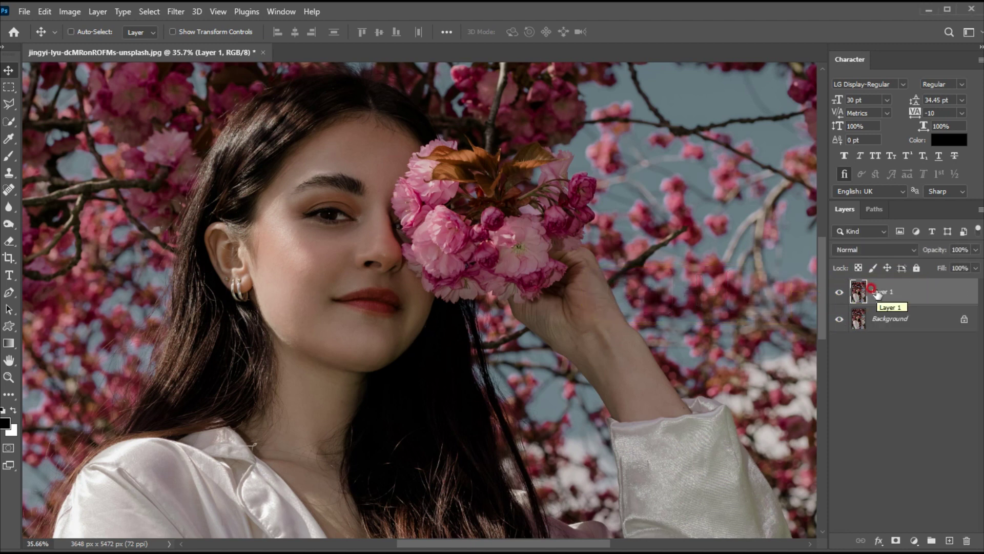
left_click(885, 283)
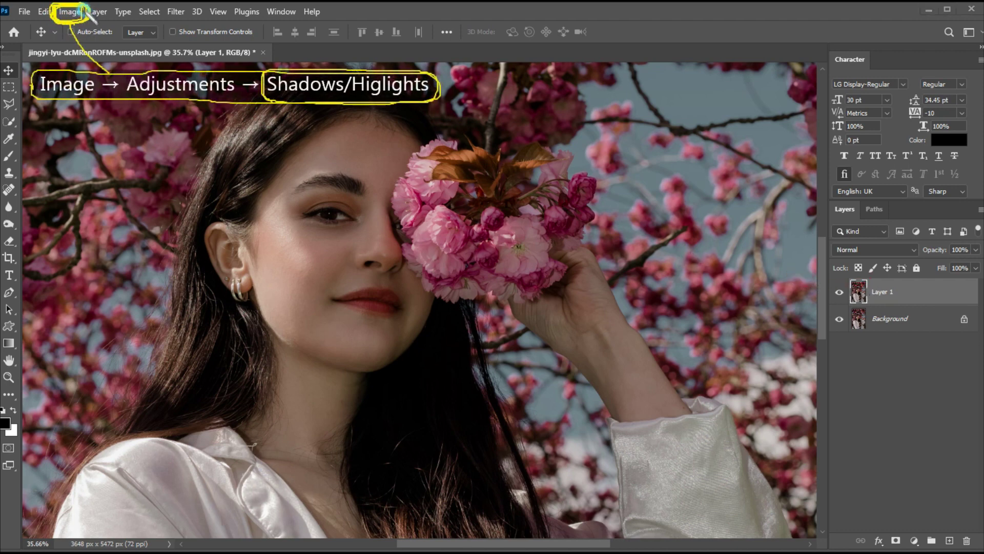
left_click(66, 12)
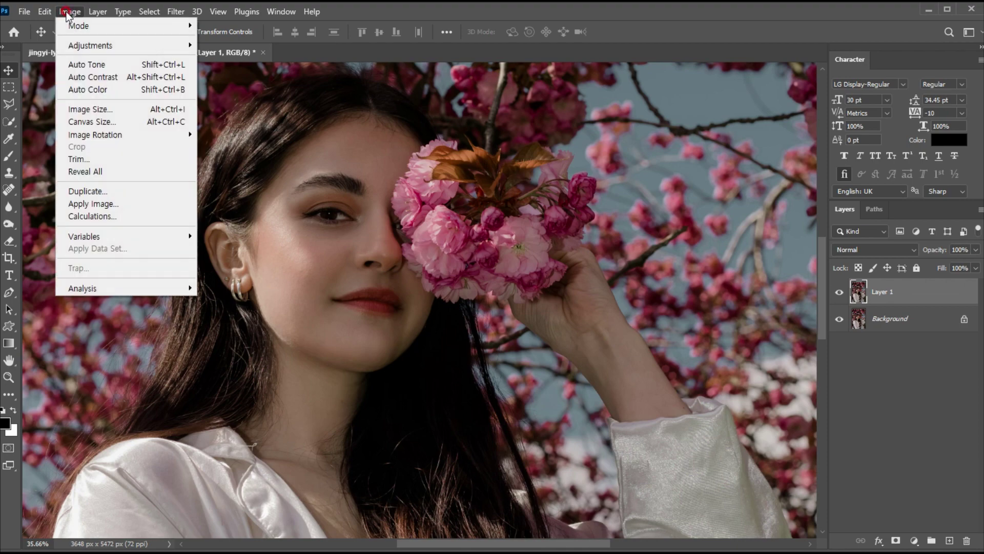
mouse_move(90, 45)
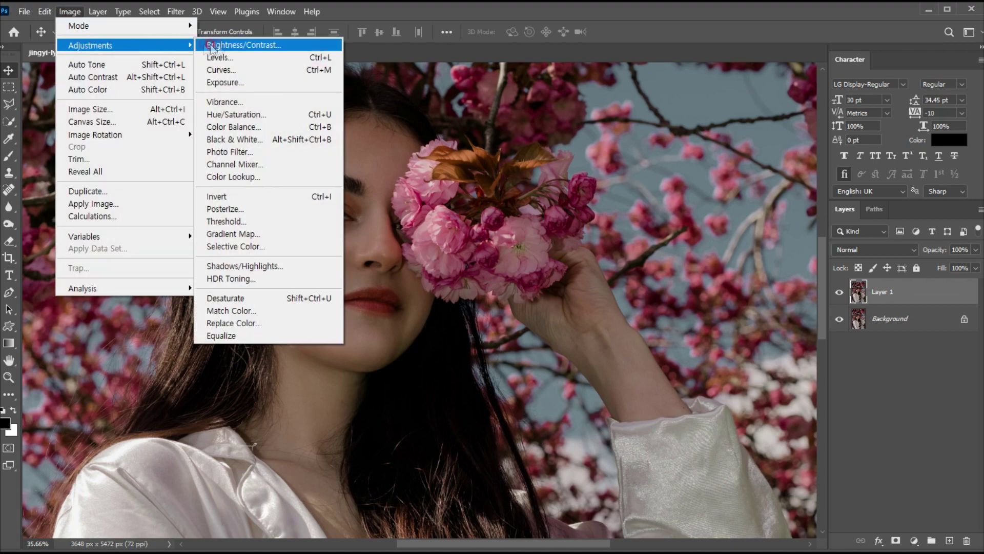
left_click(242, 266)
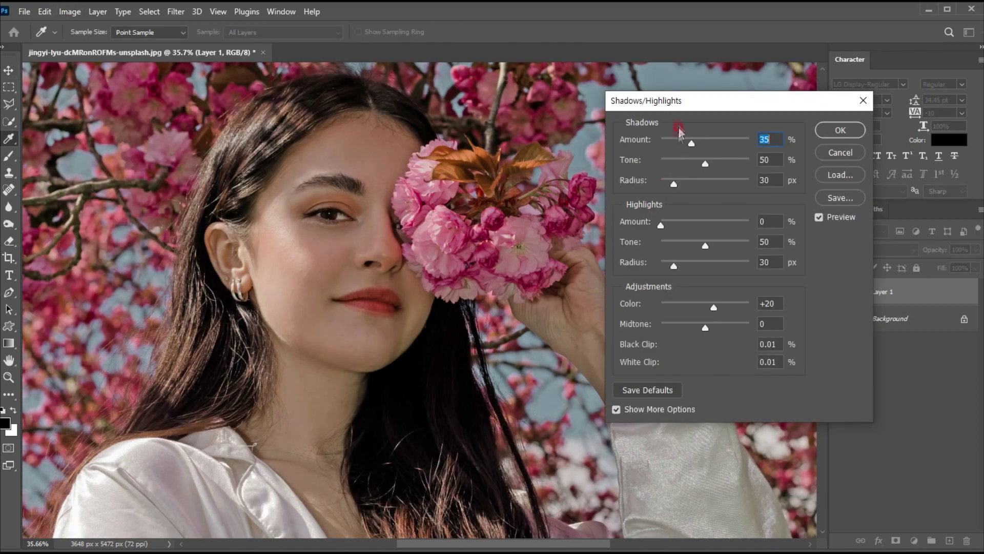
left_click_drag(677, 105, 655, 105)
left_click(416, 241)
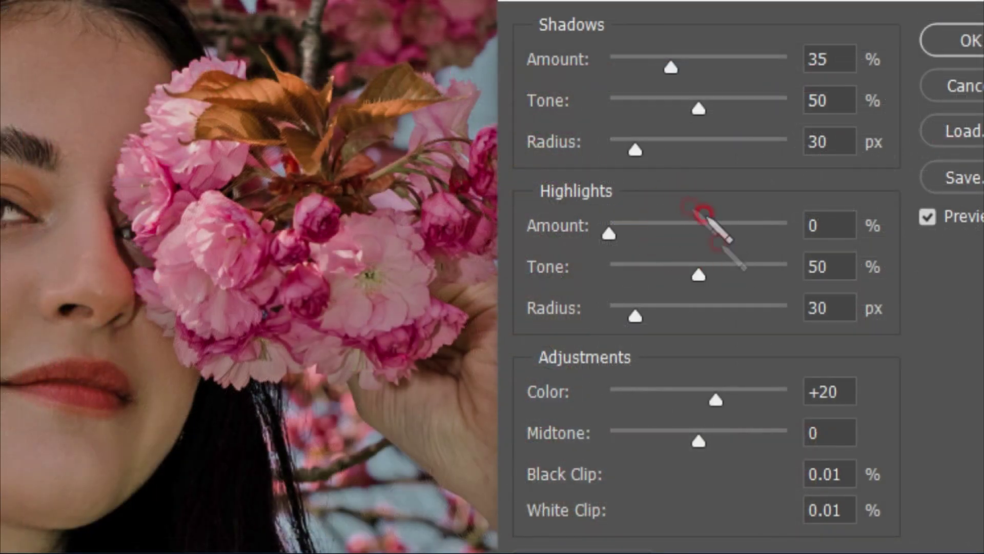
mouse_move(663, 173)
left_mouse_down()
mouse_move(564, 160)
mouse_move(671, 27)
mouse_move(837, 149)
mouse_move(516, 76)
mouse_move(879, 62)
mouse_move(615, 151)
mouse_move(738, 23)
mouse_move(769, 165)
mouse_move(586, 170)
left_mouse_up()
key("Escape")
Step: Set the shadows amount to 79%, the tone to 82% and the radius to 131 px
left_click_drag(670, 67, 750, 78)
left_click_drag(699, 108, 755, 113)
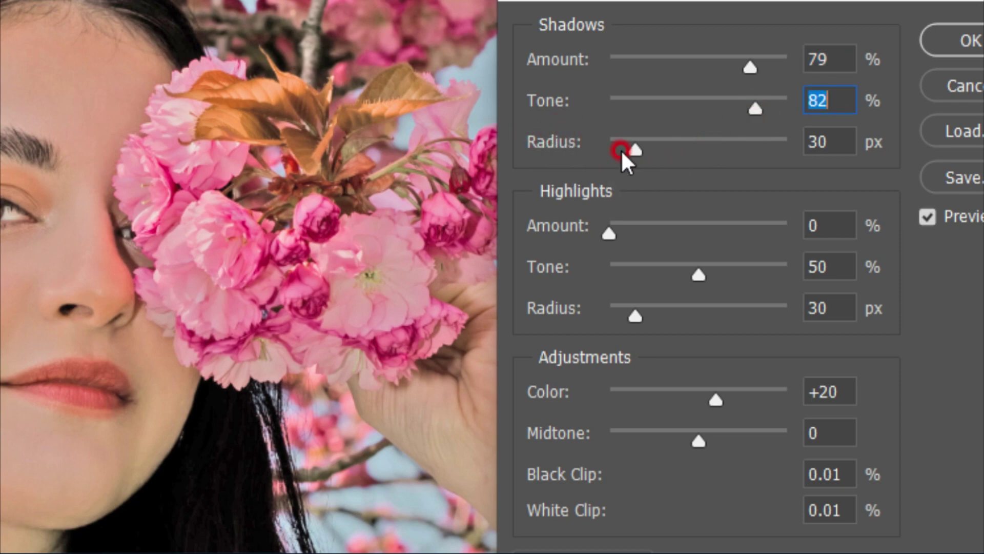
left_click_drag(636, 150, 712, 153)
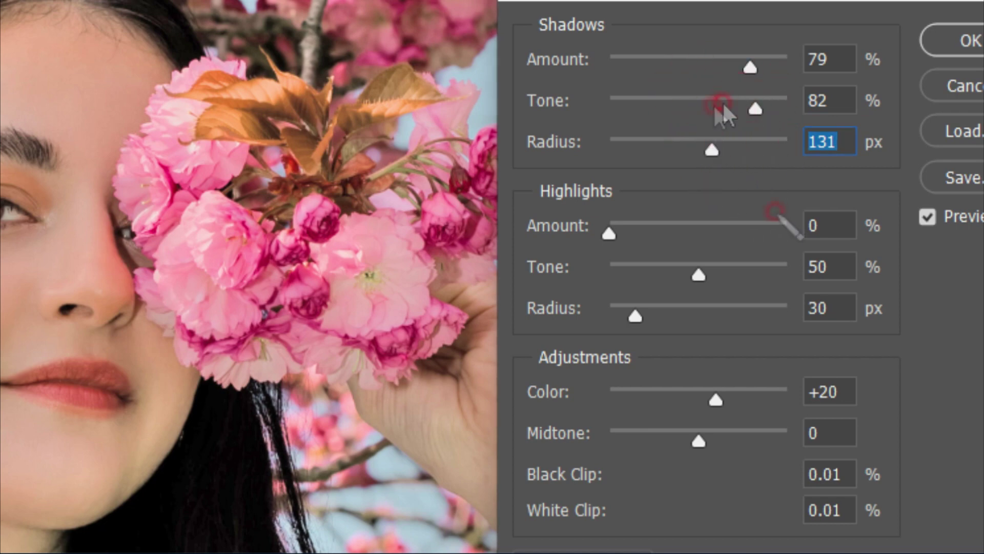
left_click_drag(773, 210, 673, 316)
left_click_drag(663, 228, 772, 307)
mouse_move(759, 214)
left_mouse_down()
mouse_move(698, 302)
mouse_move(676, 316)
left_mouse_up()
left_click_drag(681, 226, 787, 316)
left_click_drag(775, 224, 675, 316)
left_click_drag(673, 217, 780, 328)
right_click(723, 288)
mouse_move(605, 452)
left_mouse_down()
mouse_move(510, 436)
mouse_move(871, 410)
mouse_move(525, 392)
mouse_move(841, 456)
mouse_move(592, 384)
mouse_move(626, 461)
mouse_move(830, 391)
left_mouse_up()
right_click(700, 396)
Step: Set the colour adjustment to +35 and the midtone to +13, and apply the Shadows/Highlights adjustment
left_click_drag(715, 401, 729, 399)
left_click_drag(701, 438, 709, 438)
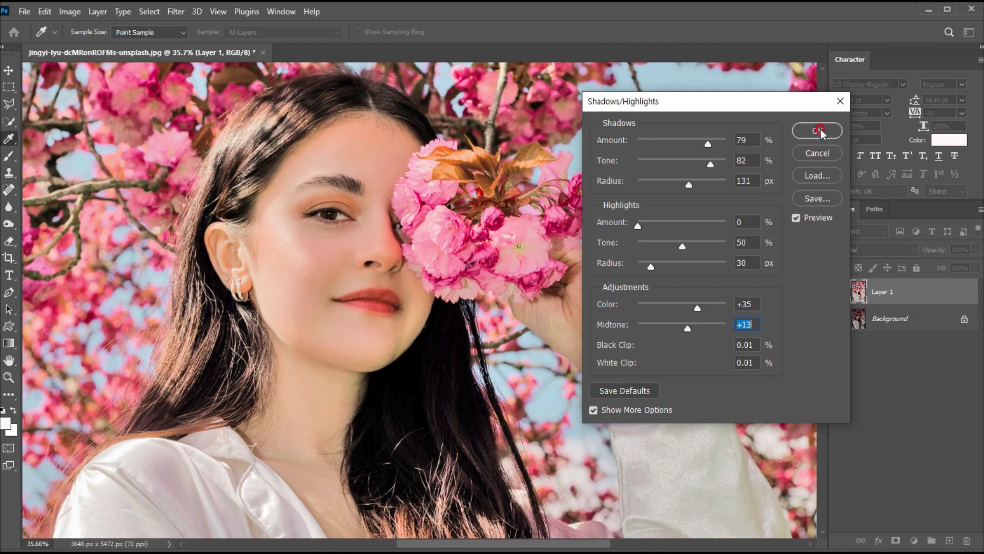
left_click(818, 132)
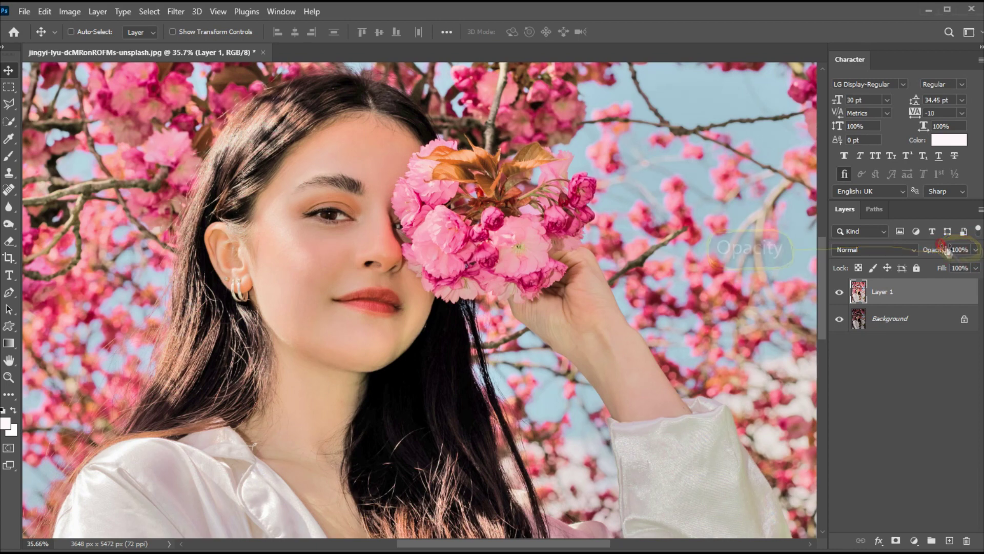
Step: Reduce the opacity of the adjusted duplicate layer to 68%
left_click(974, 250)
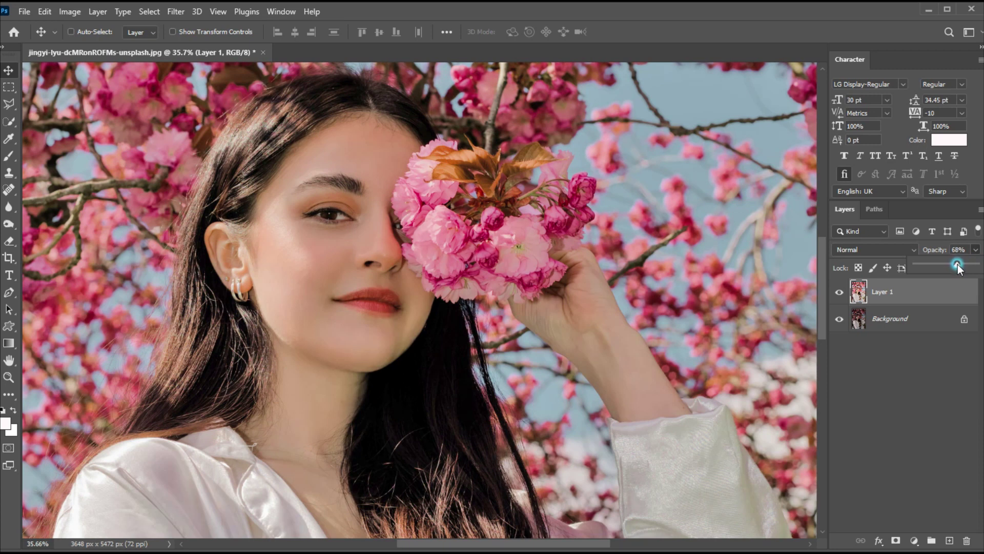
left_click(471, 311)
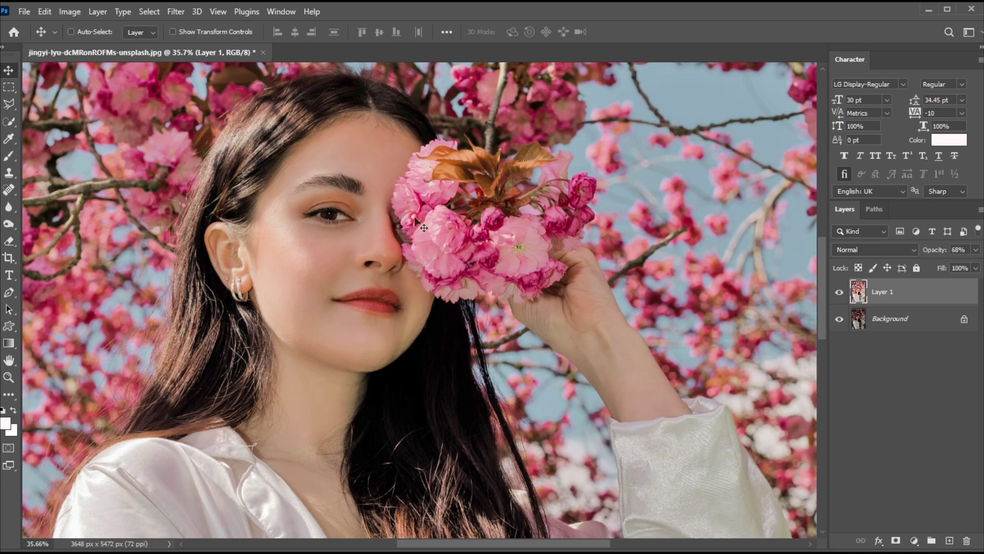
Step: Compare the blossom portrait before and after by repeatedly hiding and showing the adjusted layer
left_click(839, 291)
left_click(839, 291)
left_click(839, 291)
left_click(839, 292)
left_click(839, 291)
left_click(839, 291)
left_click(839, 292)
left_click(839, 292)
left_click(839, 292)
left_click(839, 292)
left_click(839, 292)
left_click(839, 292)
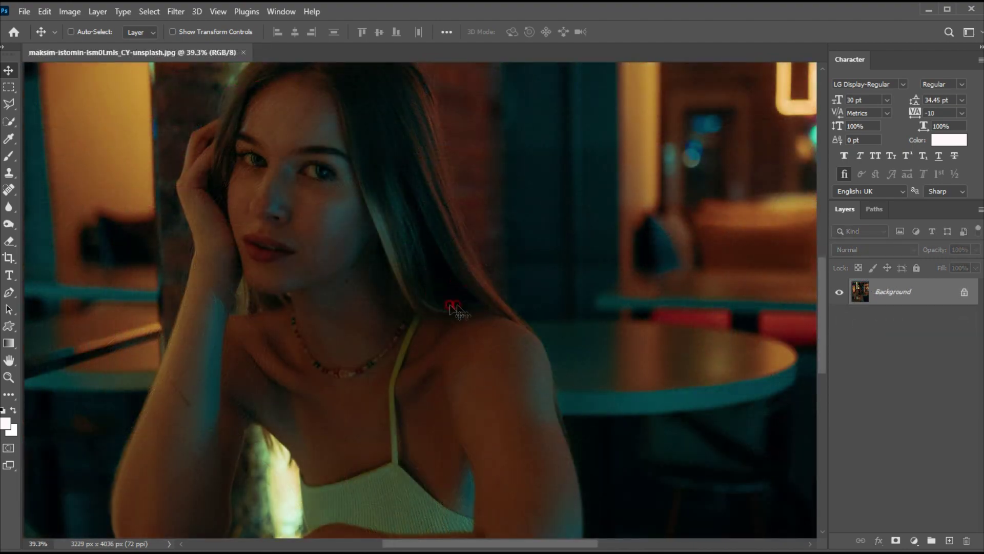
Step: Duplicate the Background layer of the dark café portrait and open Shadows/Highlights for the copy
left_click_drag(451, 307, 949, 540)
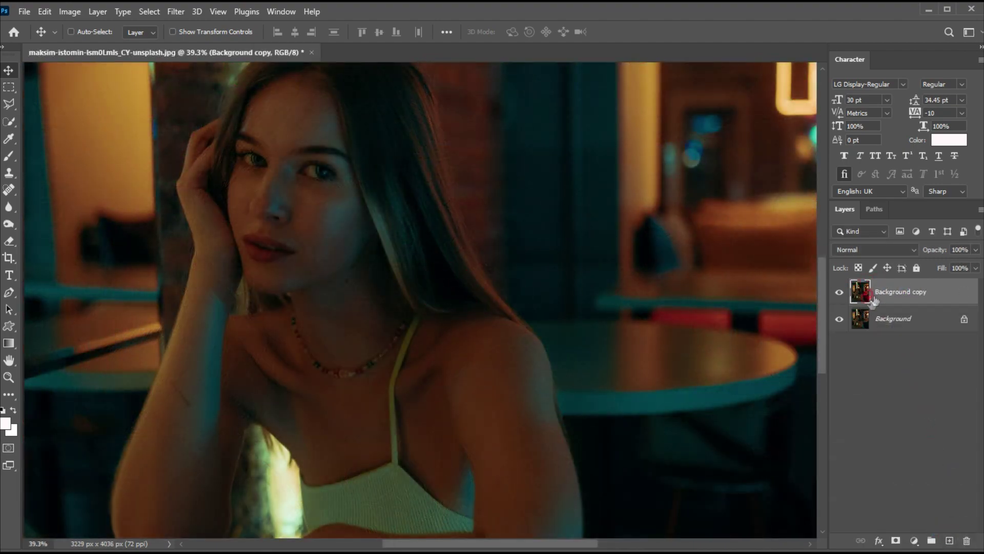
left_click(70, 11)
mouse_move(90, 45)
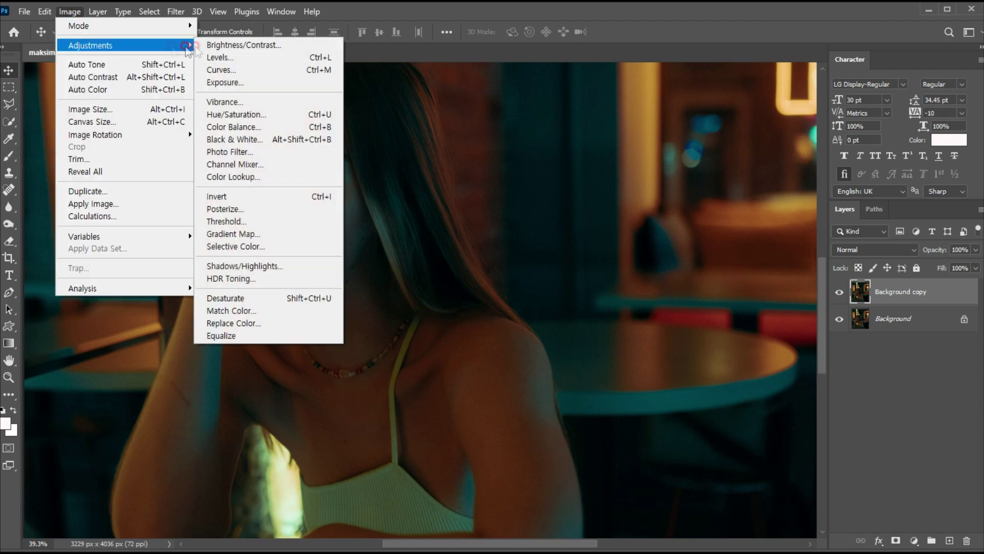
left_click(277, 270)
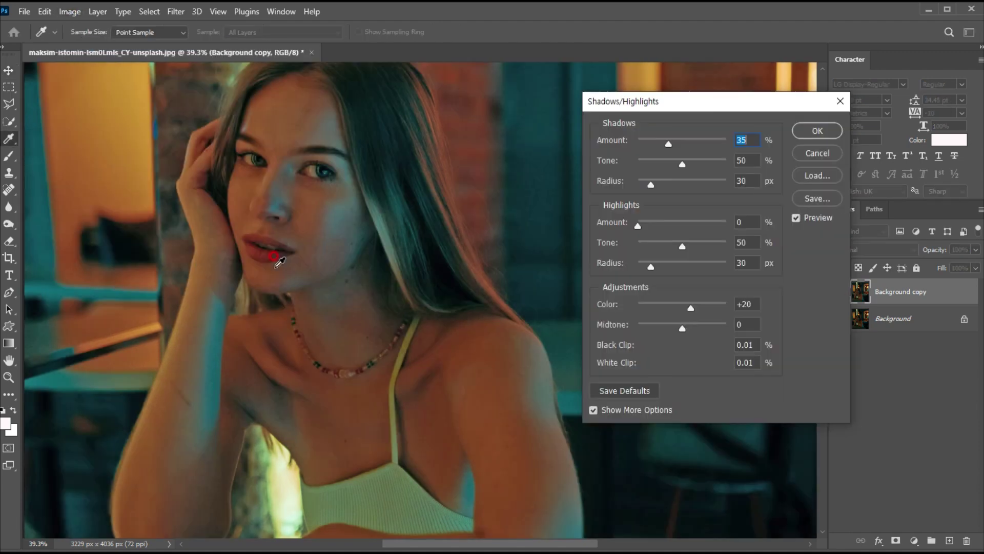
left_click_drag(672, 99, 652, 97)
Step: Apply Shadows/Highlights with shadows amount 80%, tone 79% and radius 102 px, colour +32 and midtone +11
left_click_drag(648, 145, 691, 164)
left_click_drag(634, 183, 665, 187)
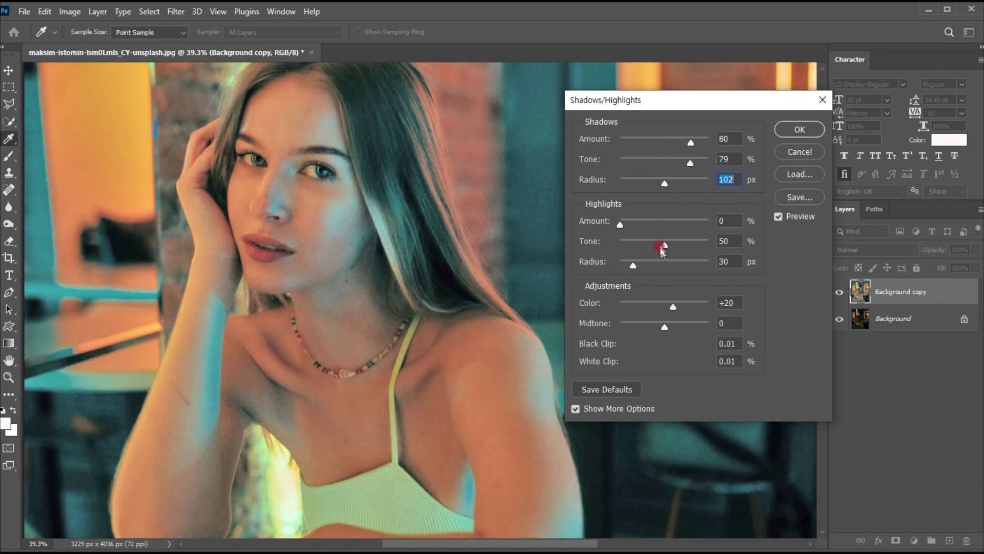
left_click_drag(674, 309, 669, 327)
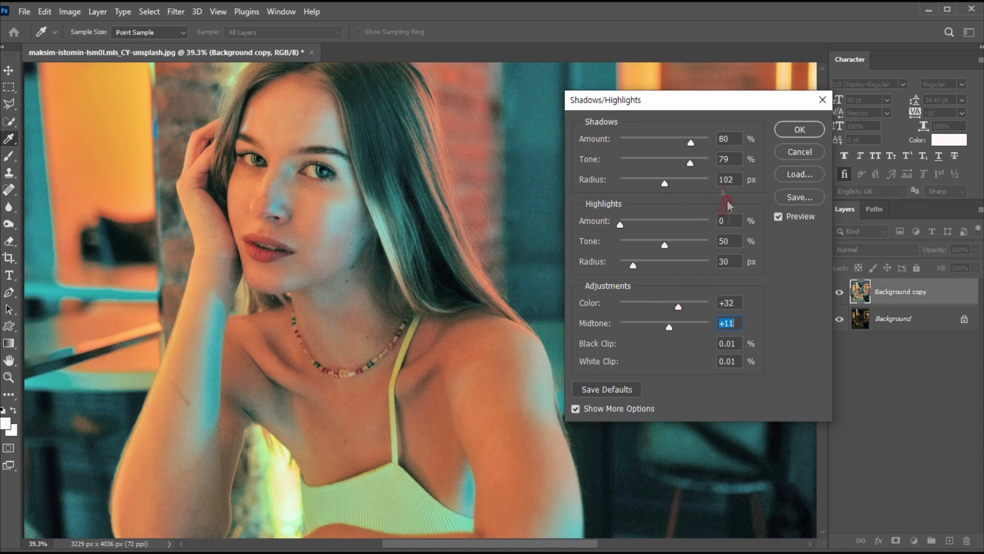
left_click(797, 130)
key("v")
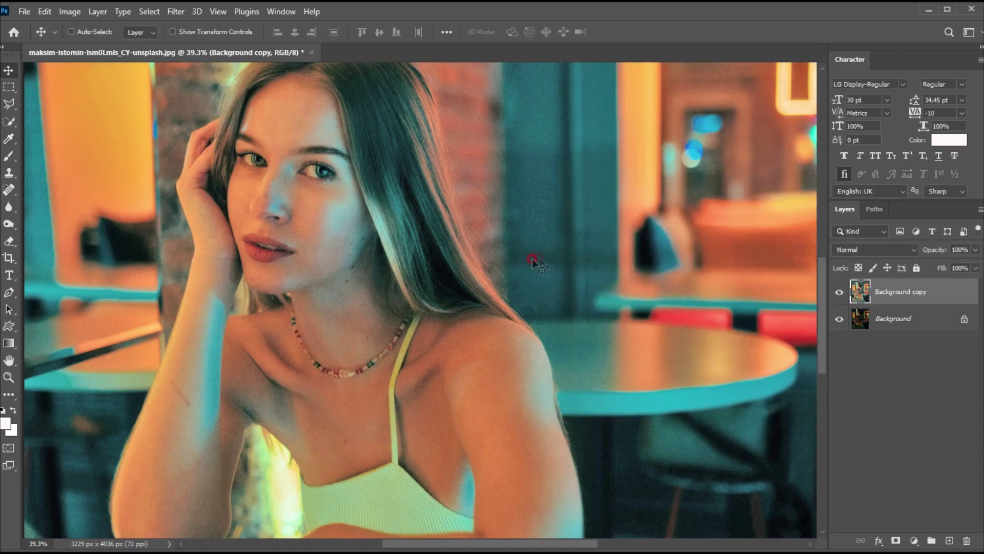
Step: Reduce the opacity of the café portrait's adjusted copy to 72%
left_click_drag(974, 251, 960, 263)
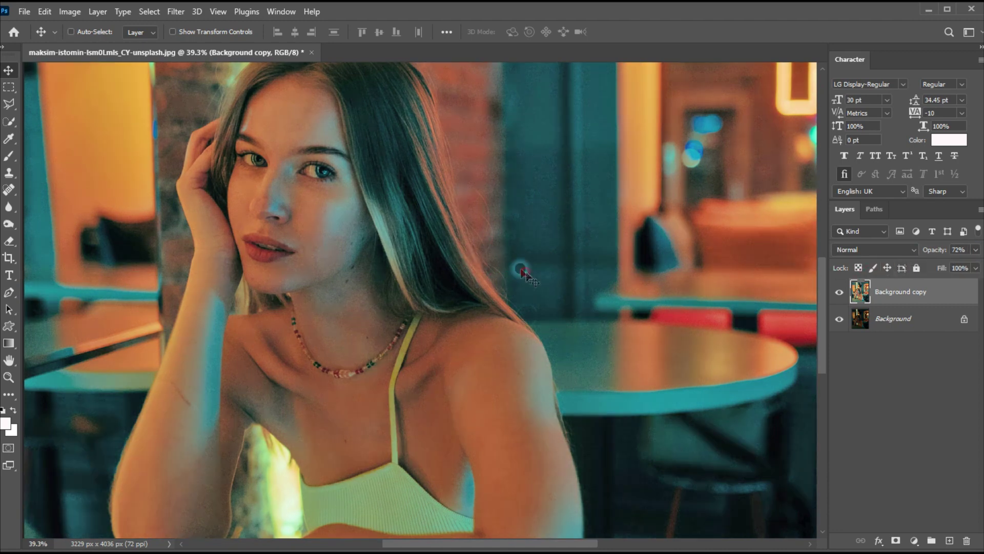
Step: Compare the café portrait before and after by repeatedly hiding and showing the adjusted copy
left_click(837, 293)
left_click(838, 293)
left_click(838, 293)
left_click(838, 293)
left_click(838, 294)
left_click(839, 294)
left_click(839, 294)
left_click(838, 295)
left_click(838, 294)
left_click(838, 294)
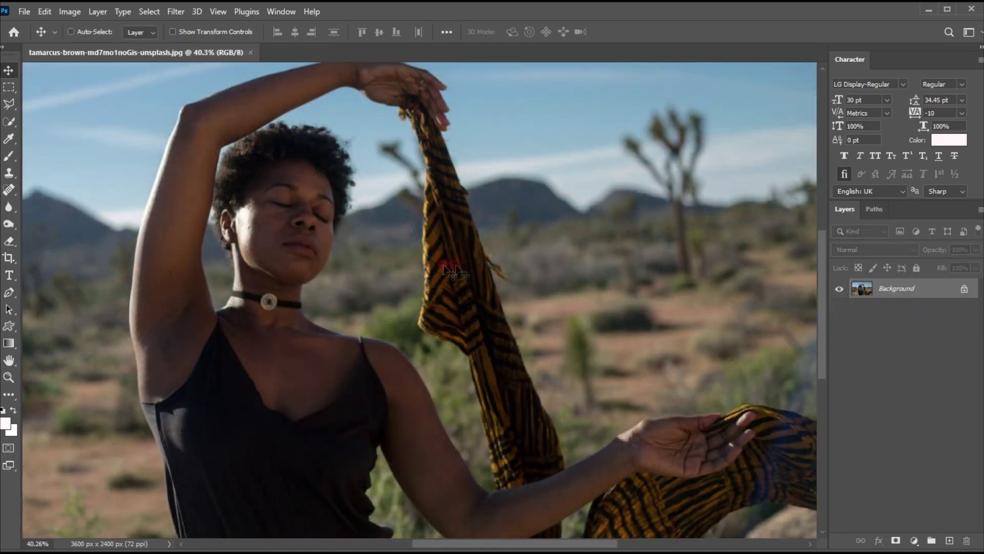
Step: Duplicate the Background layer of the desert portrait and open Shadows/Highlights for the copy
left_click_drag(892, 292, 949, 540)
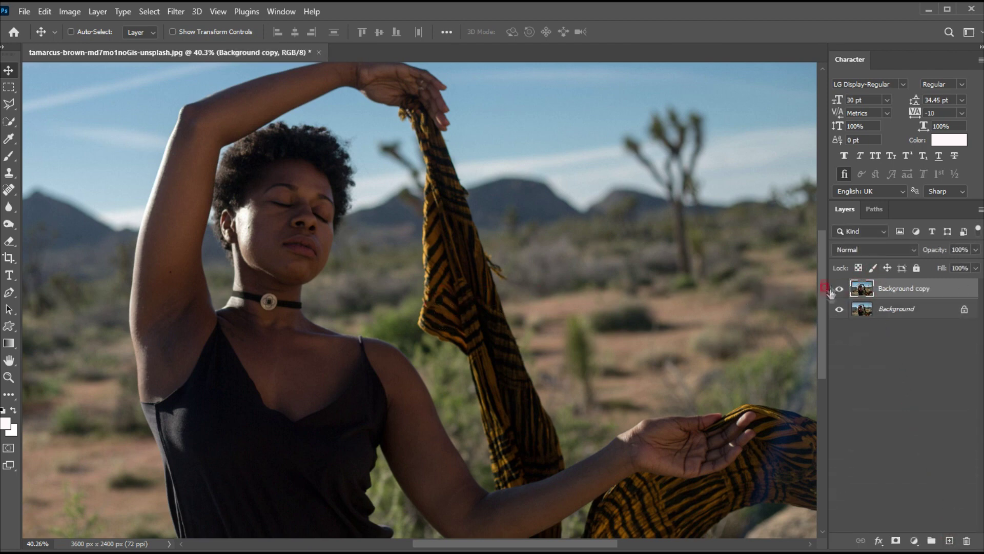
left_click(70, 12)
left_click(70, 45)
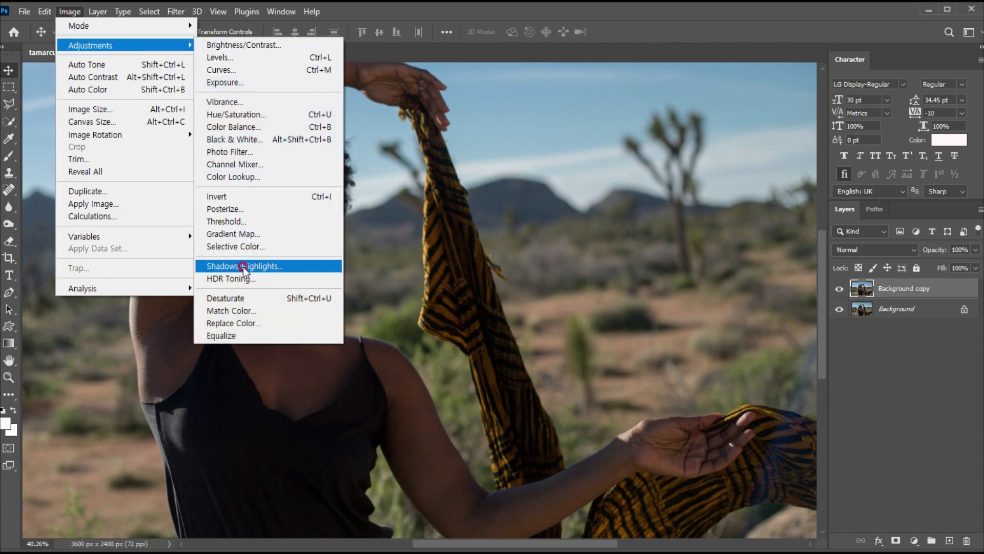
left_click(243, 267)
left_click_drag(694, 103, 658, 121)
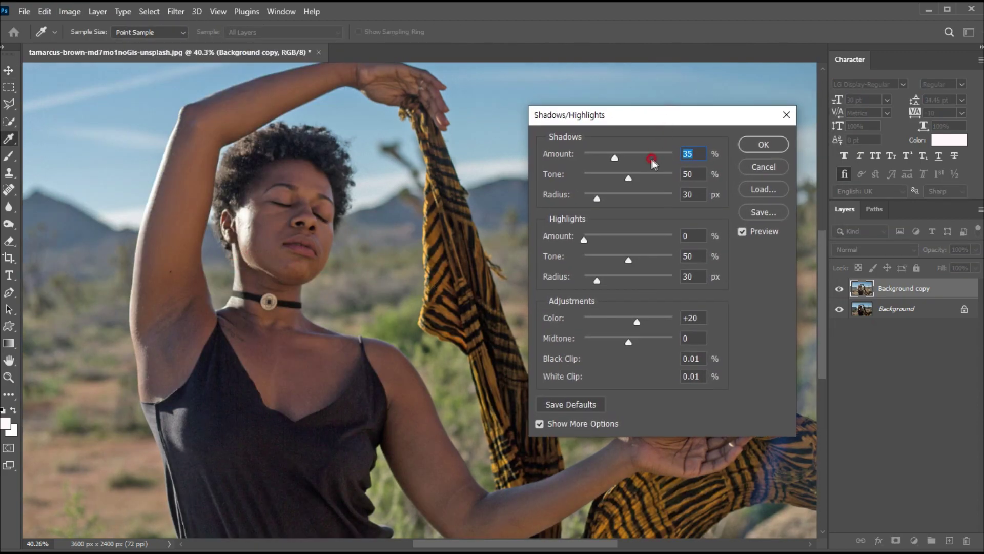
Step: Apply Shadows/Highlights with shadows amount 73%, tone 76% and radius 134 px, colour +36 and midtone +23
left_click_drag(616, 161, 636, 199)
left_click_drag(654, 158, 650, 178)
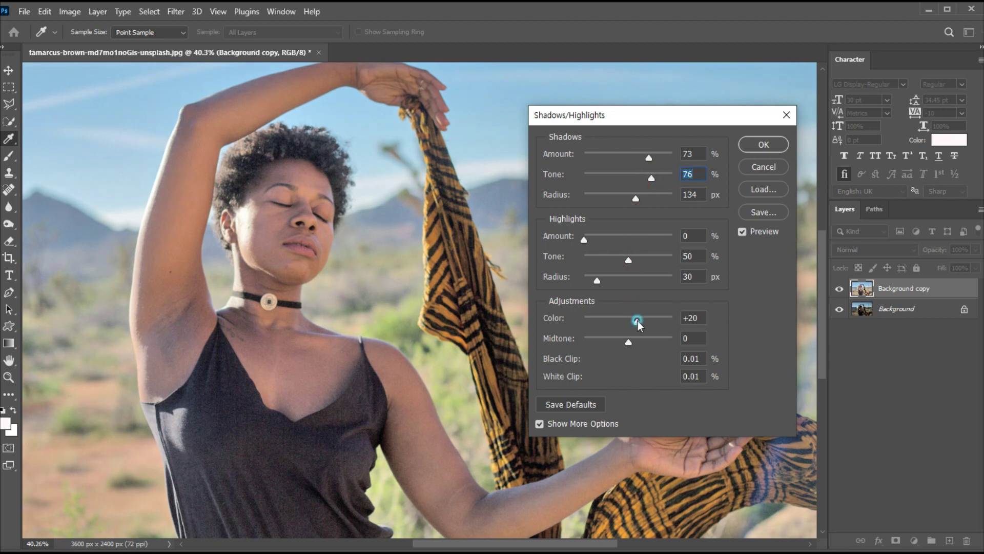
mouse_move(629, 342)
left_mouse_down()
mouse_move(644, 321)
mouse_move(638, 341)
left_mouse_up()
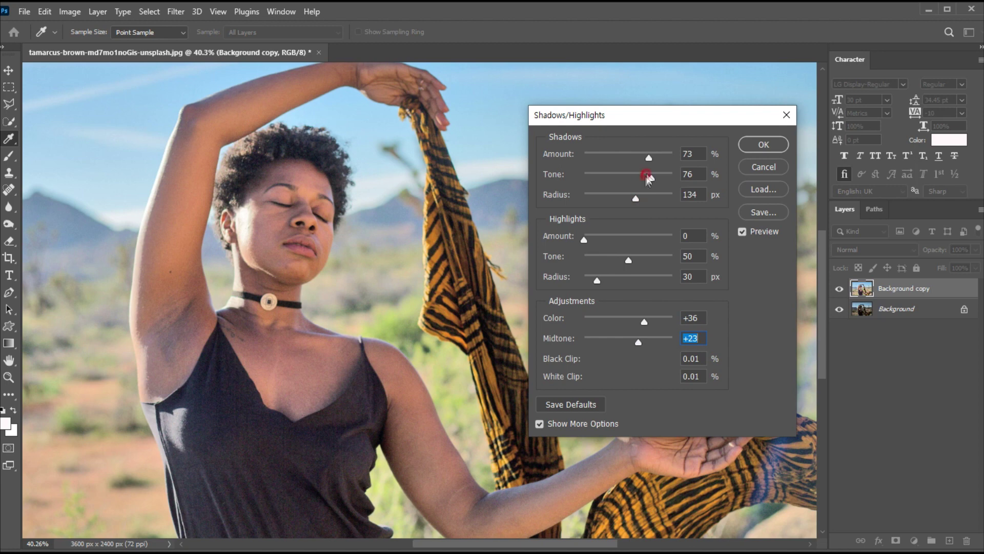
left_click(760, 146)
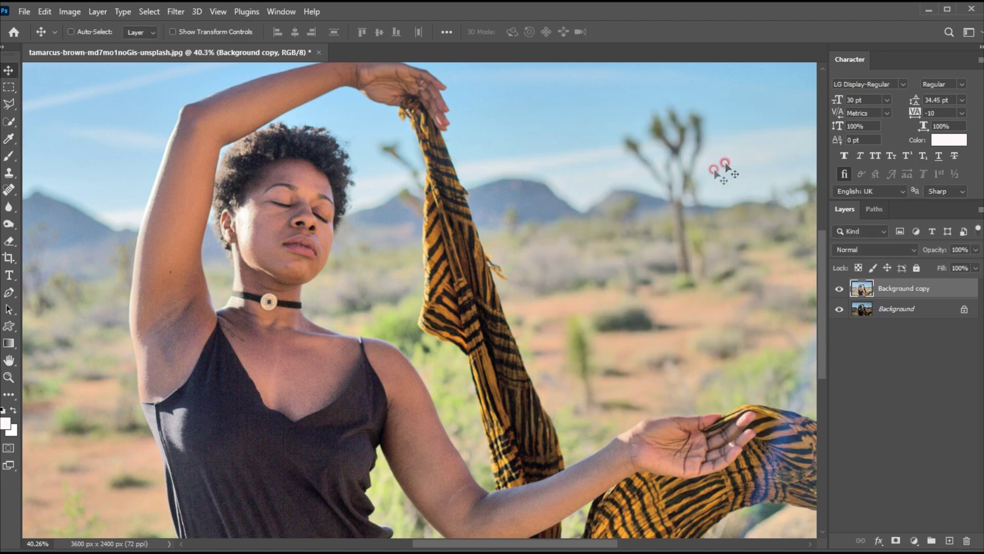
Step: Reduce the opacity of the desert portrait's adjusted copy to 75%
left_click(976, 249)
left_click(952, 264)
left_click_drag(952, 263, 963, 266)
left_click(474, 307)
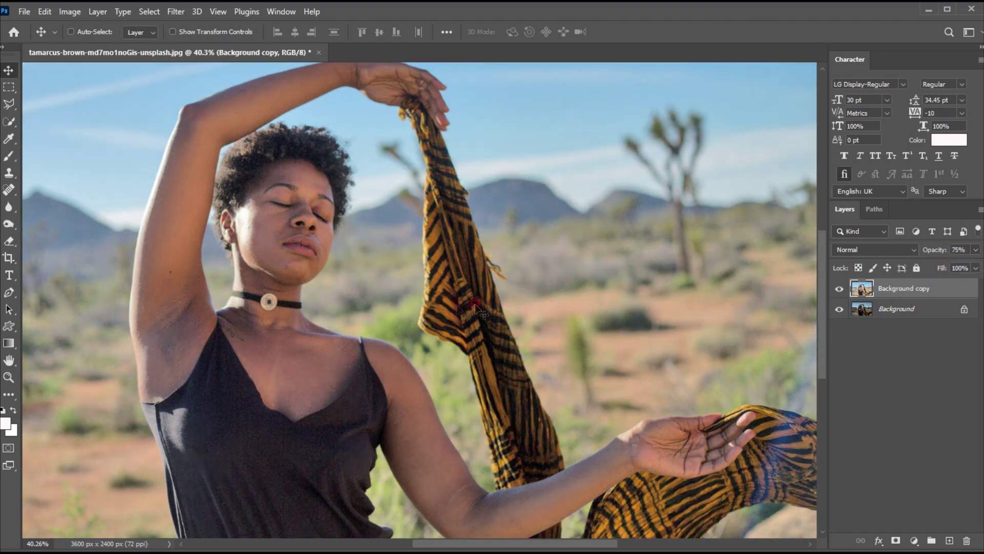
Step: Compare the desert portrait before and after by repeatedly hiding and showing the adjusted copy
left_click(810, 291)
left_click(839, 290)
left_click(839, 290)
left_click(838, 290)
left_click(839, 290)
left_click(838, 290)
left_click(839, 290)
left_click(838, 290)
left_click(839, 290)
left_click(838, 290)
left_click(838, 290)
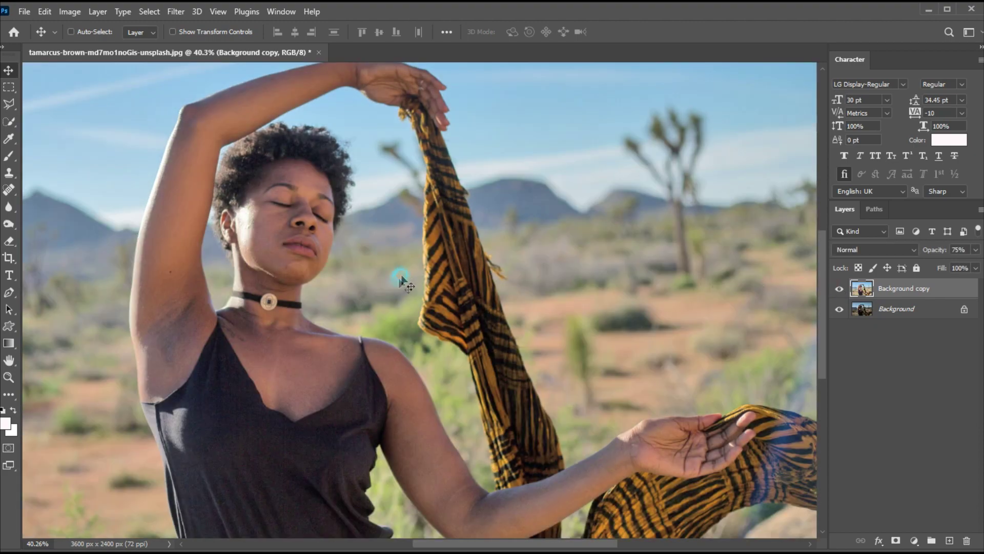